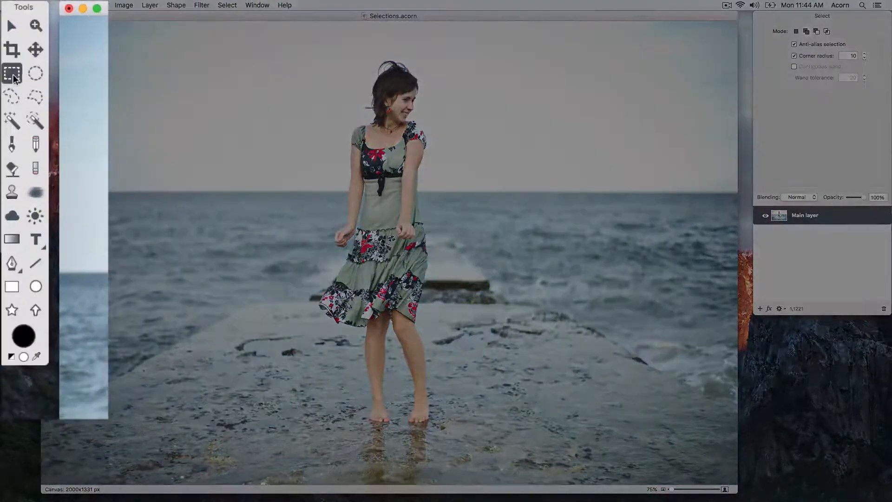
{"action": "left_click", "coordinate": [25, 60]}
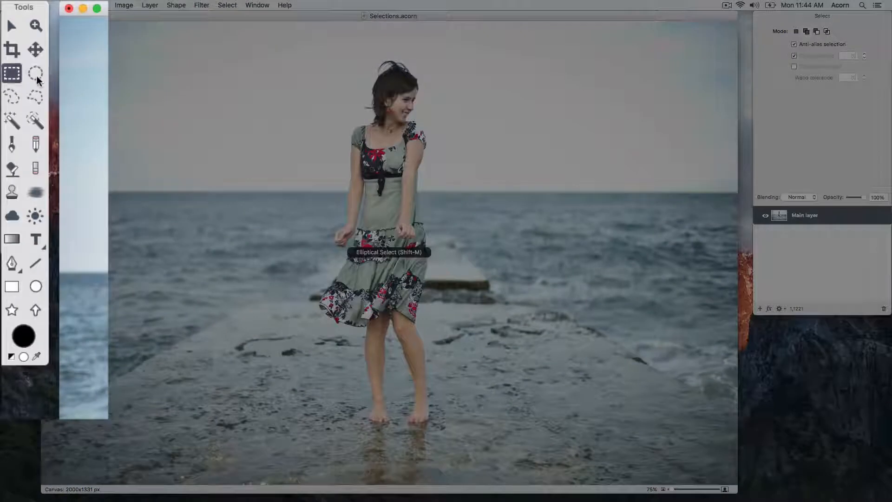
{"action": "left_click", "coordinate": [12, 97]}
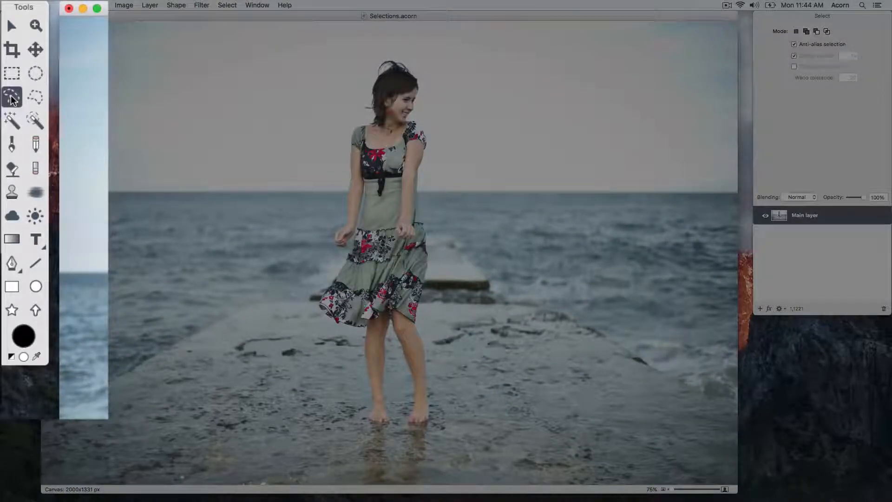
{"action": "left_click", "coordinate": [33, 99]}
{"action": "left_click", "coordinate": [34, 99]}
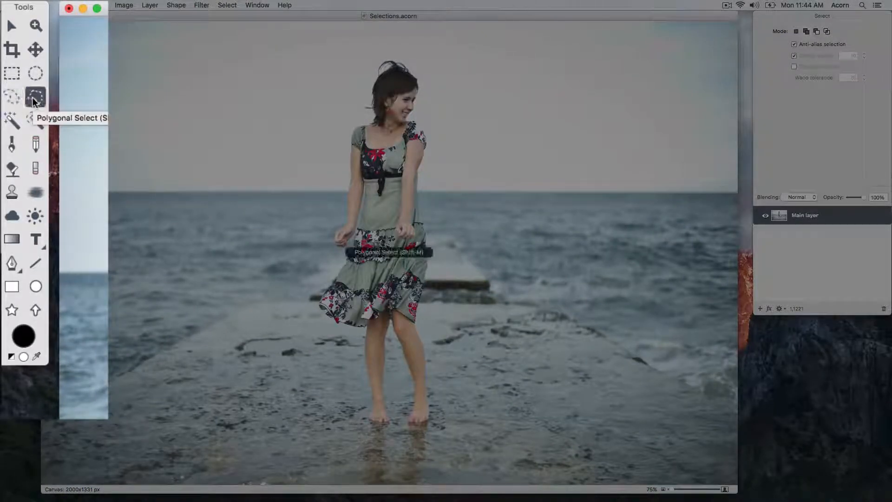
{"action": "left_click", "coordinate": [10, 122]}
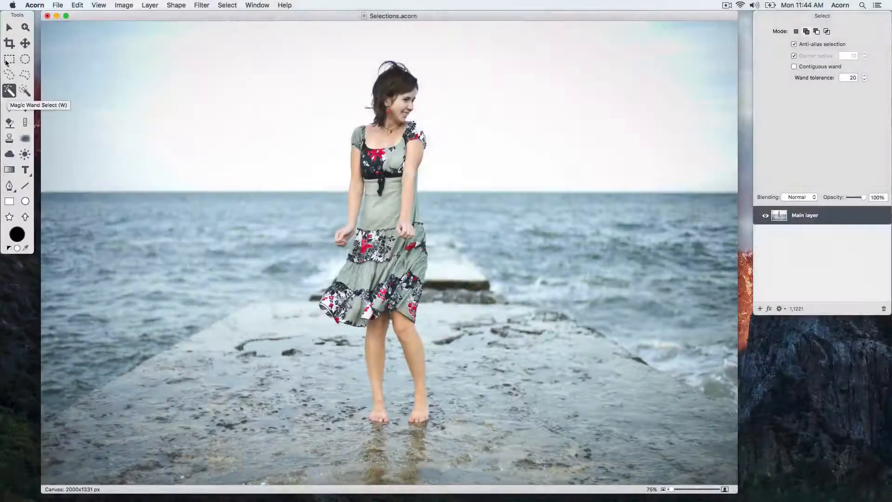
- Draw a rectangular selection about 395 × 1124 px around the woman and try deleting its pixels, undoing the deletion
{"action": "left_click", "coordinate": [7, 62]}
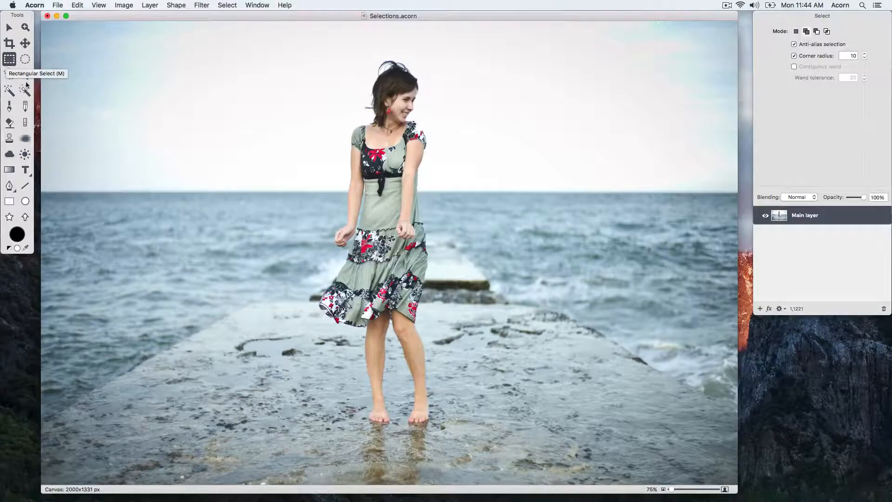
{"action": "left_click_drag", "start_coordinate": [323, 44], "coordinate": [460, 433]}
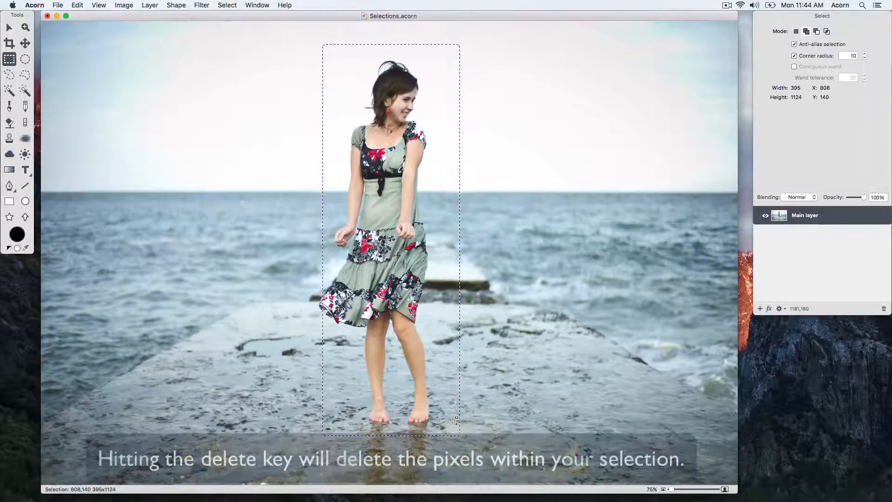
{"action": "key", "text": "Delete"}
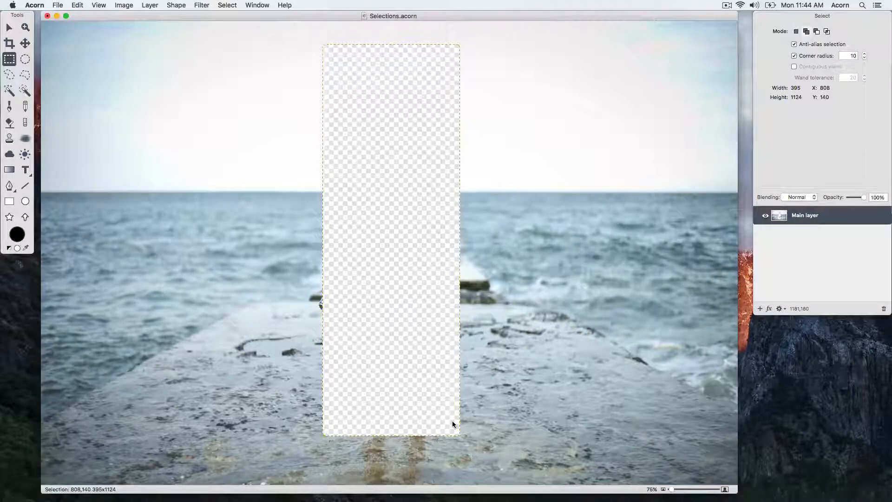
{"action": "key", "text": "super+z"}
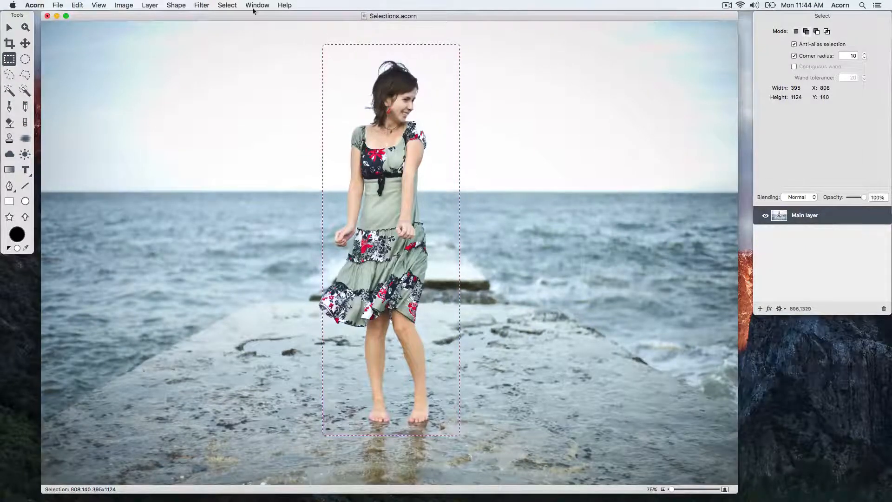
- Switch the selection display from marching ants to a dark overlay and clear the rectangular selection
{"action": "left_click", "coordinate": [227, 5]}
{"action": "left_click", "coordinate": [263, 101]}
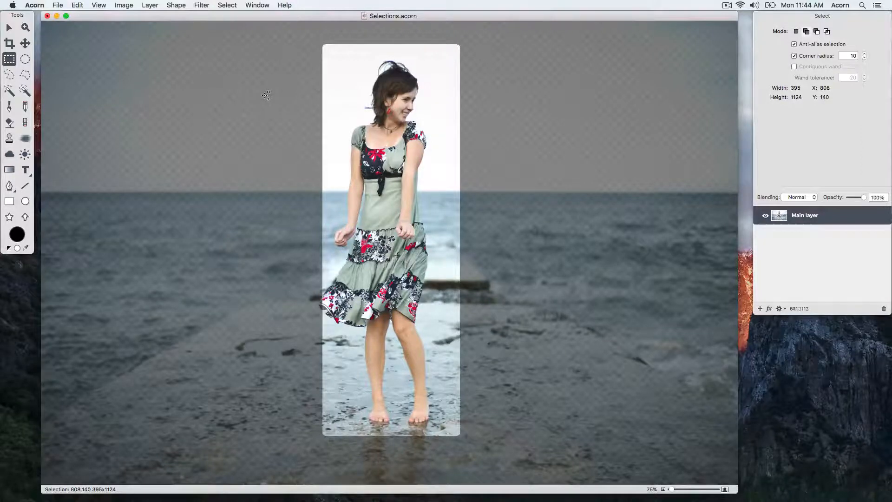
{"action": "left_click", "coordinate": [234, 6]}
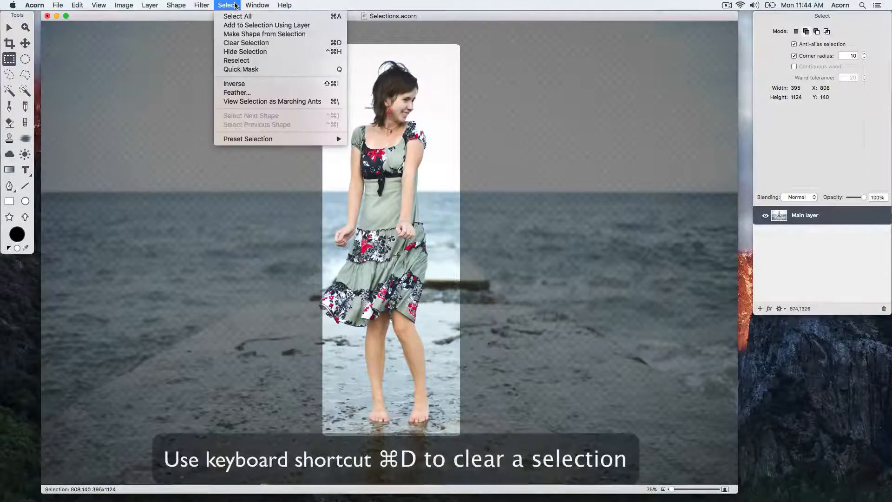
{"action": "left_click", "coordinate": [236, 42]}
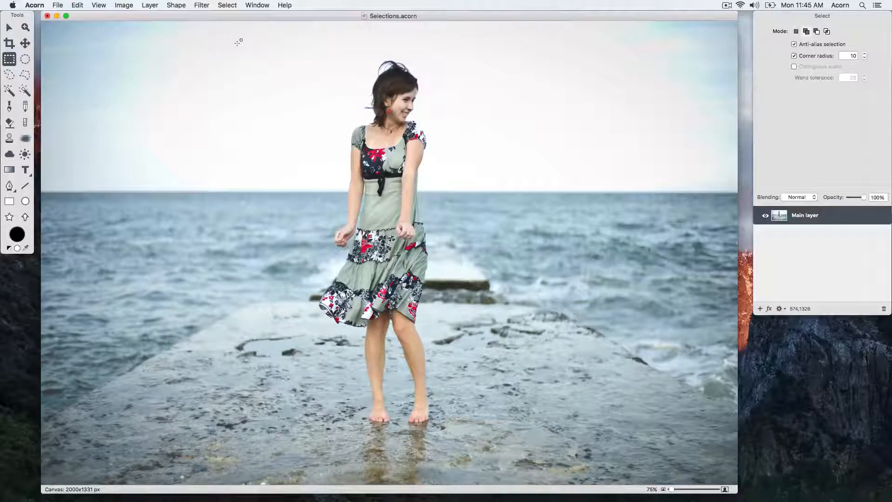
- Draw an elliptical selection about 477 × 1129 px around the woman
{"action": "left_click", "coordinate": [25, 59]}
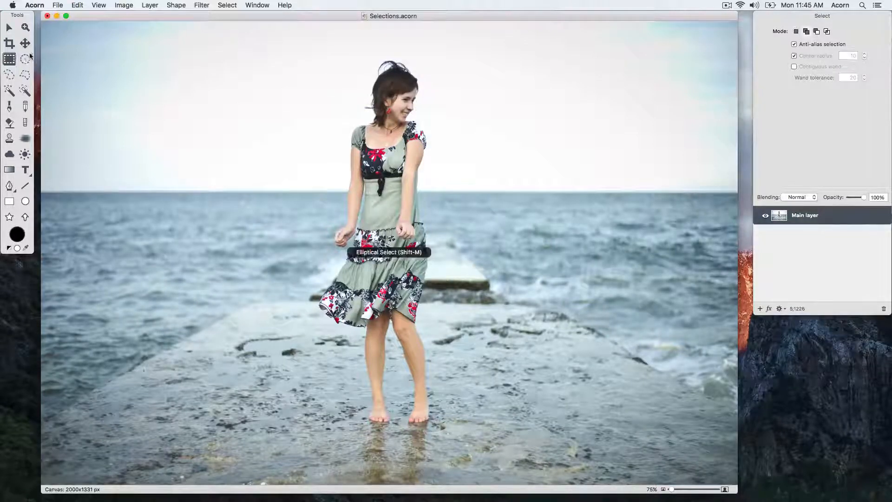
{"action": "left_click_drag", "start_coordinate": [312, 47], "coordinate": [480, 440]}
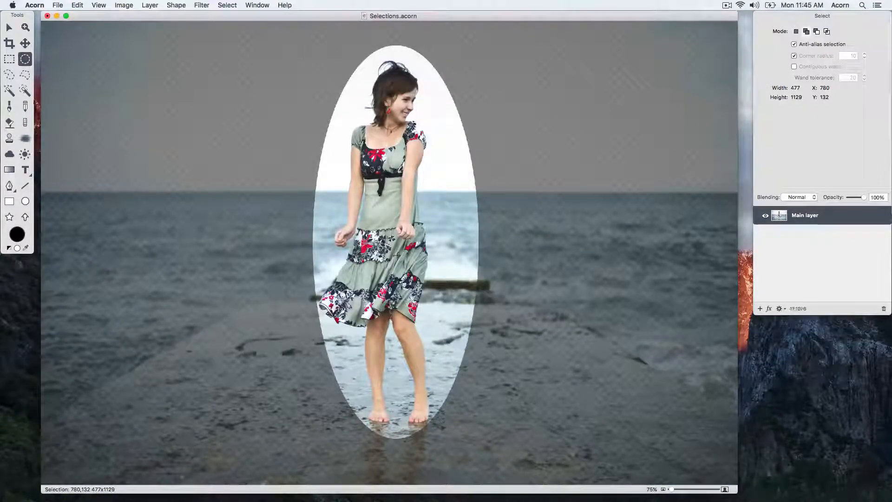
- Replace the ellipse with a freehand lasso selection about 395 × 1119 px around the woman, and clear it
{"action": "left_click", "coordinate": [12, 76]}
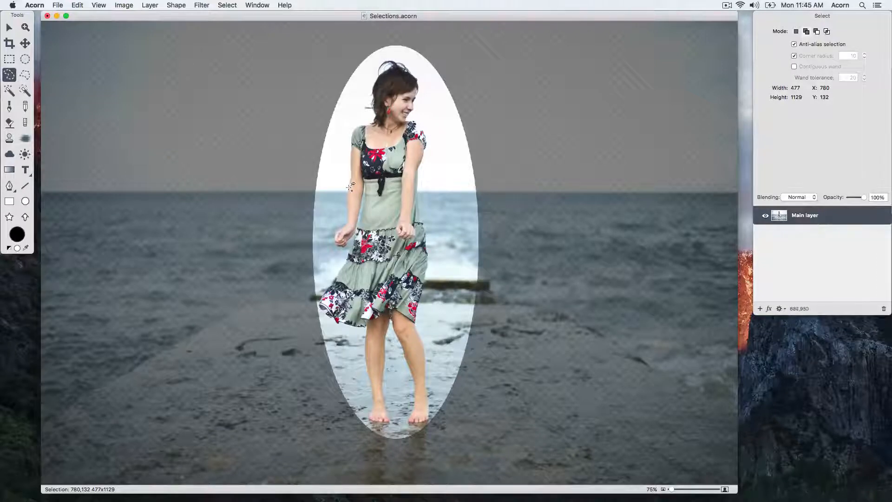
{"action": "key", "text": "super+d"}
{"action": "mouse_move", "coordinate": [385, 52]}
{"action": "left_mouse_down"}
{"action": "mouse_move", "coordinate": [423, 62]}
{"action": "mouse_move", "coordinate": [436, 78]}
{"action": "mouse_move", "coordinate": [423, 115]}
{"action": "mouse_move", "coordinate": [434, 138]}
{"action": "mouse_move", "coordinate": [448, 431]}
{"action": "mouse_move", "coordinate": [415, 440]}
{"action": "mouse_move", "coordinate": [363, 416]}
{"action": "mouse_move", "coordinate": [359, 364]}
{"action": "mouse_move", "coordinate": [313, 283]}
{"action": "mouse_move", "coordinate": [344, 144]}
{"action": "mouse_move", "coordinate": [343, 98]}
{"action": "mouse_move", "coordinate": [355, 96]}
{"action": "mouse_move", "coordinate": [381, 53]}
{"action": "left_mouse_up"}
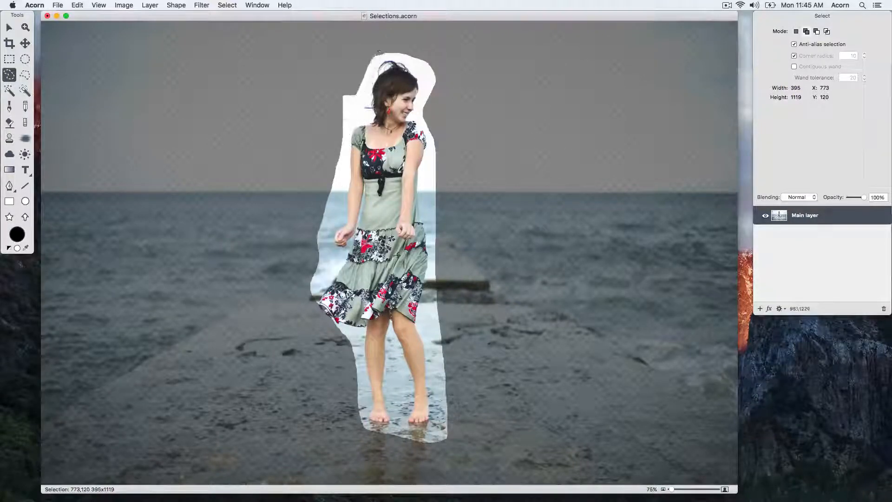
{"action": "left_click", "coordinate": [484, 121]}
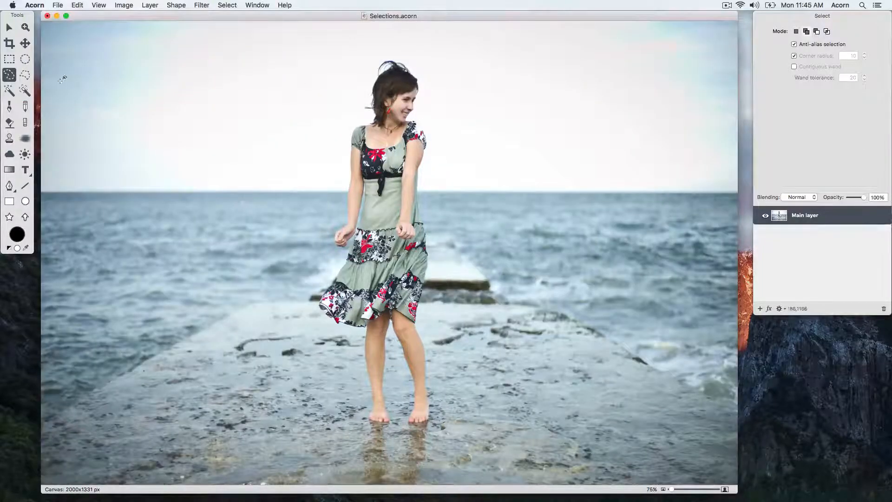
- Outline the woman with a straight-sided Polygonal Select selection about 392 × 1094 px, and clear it
{"action": "left_click", "coordinate": [26, 74]}
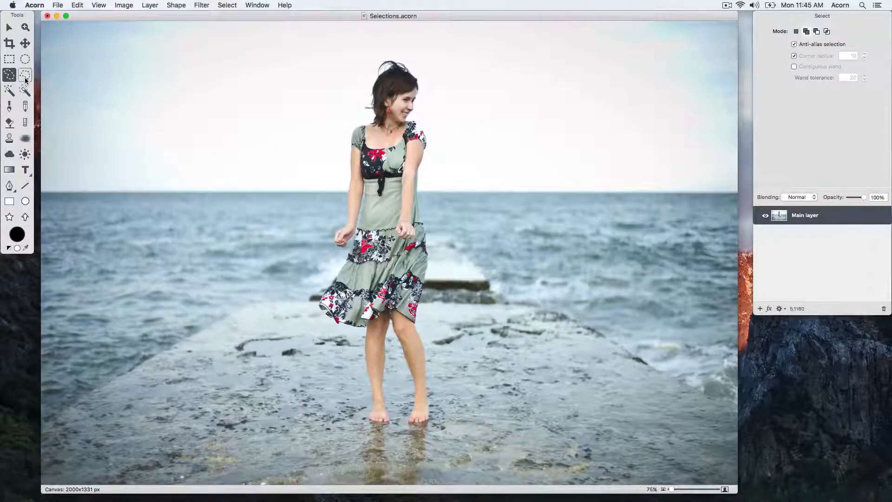
{"action": "left_click", "coordinate": [374, 54]}
{"action": "left_click", "coordinate": [429, 58]}
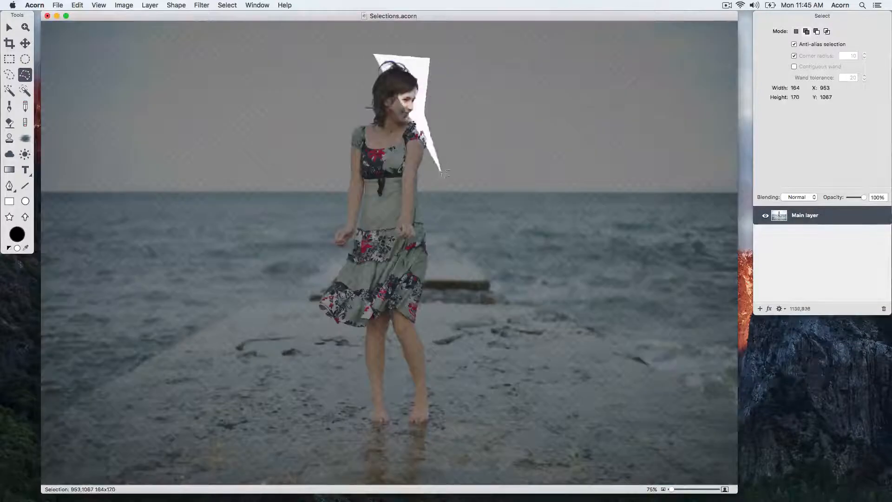
{"action": "left_click", "coordinate": [436, 292]}
{"action": "left_click", "coordinate": [426, 325]}
{"action": "left_click", "coordinate": [440, 422]}
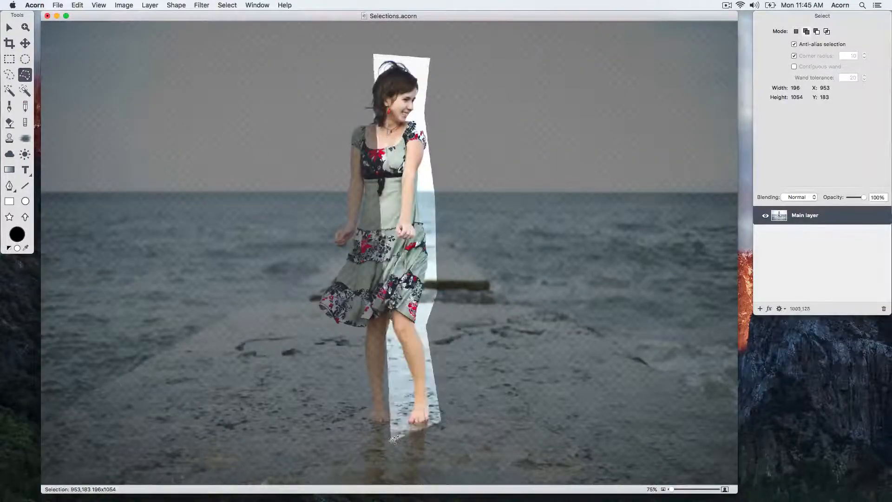
{"action": "left_click", "coordinate": [370, 433]}
{"action": "left_click", "coordinate": [339, 344]}
{"action": "left_click", "coordinate": [306, 308]}
{"action": "left_click", "coordinate": [329, 261]}
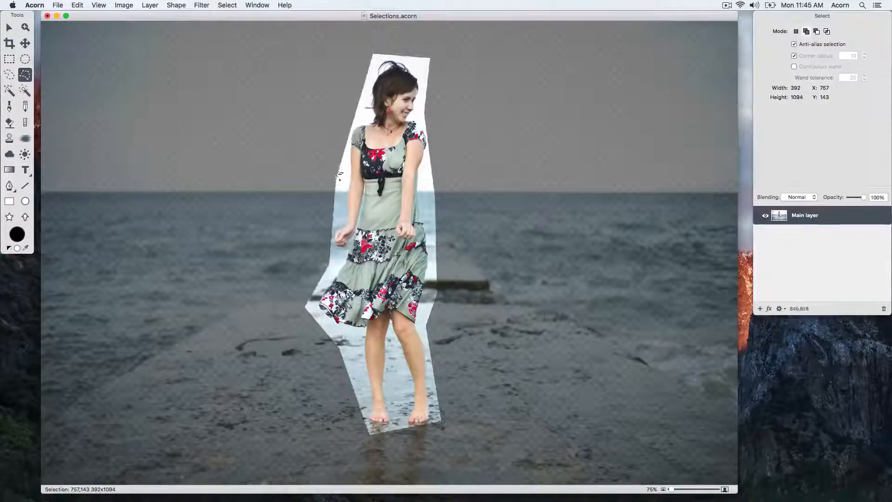
{"action": "left_click", "coordinate": [334, 191]}
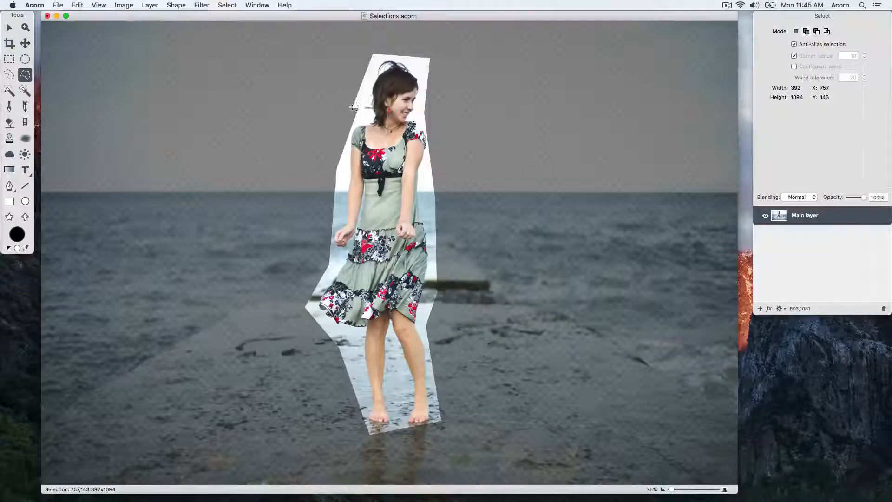
{"action": "key", "text": "super+d"}
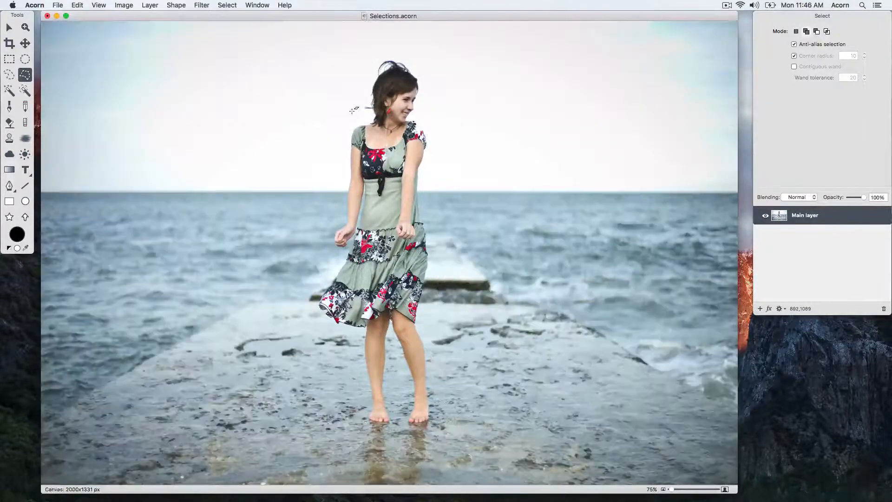
- Select the woman's bare arm beside the sea with the Magic Wand in Contiguous wand mode, and clear the selection
{"action": "left_click", "coordinate": [10, 91]}
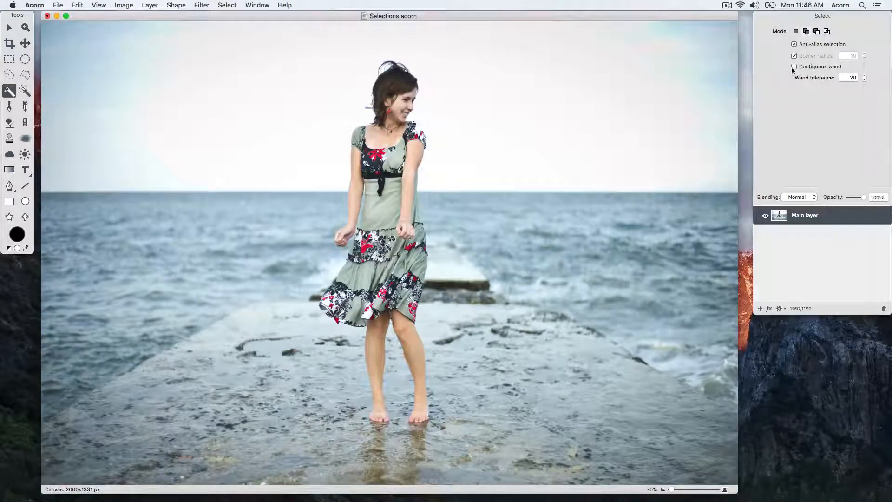
{"action": "left_click", "coordinate": [794, 67]}
{"action": "mouse_move", "coordinate": [420, 163]}
{"action": "left_mouse_down"}
{"action": "mouse_move", "coordinate": [411, 166]}
{"action": "mouse_move", "coordinate": [397, 148]}
{"action": "mouse_move", "coordinate": [413, 168]}
{"action": "left_mouse_up"}
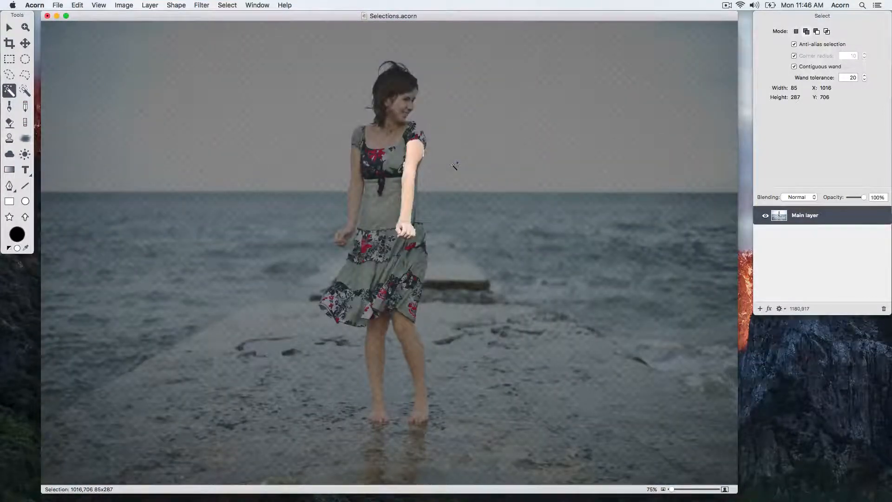
{"action": "key", "text": "super+d"}
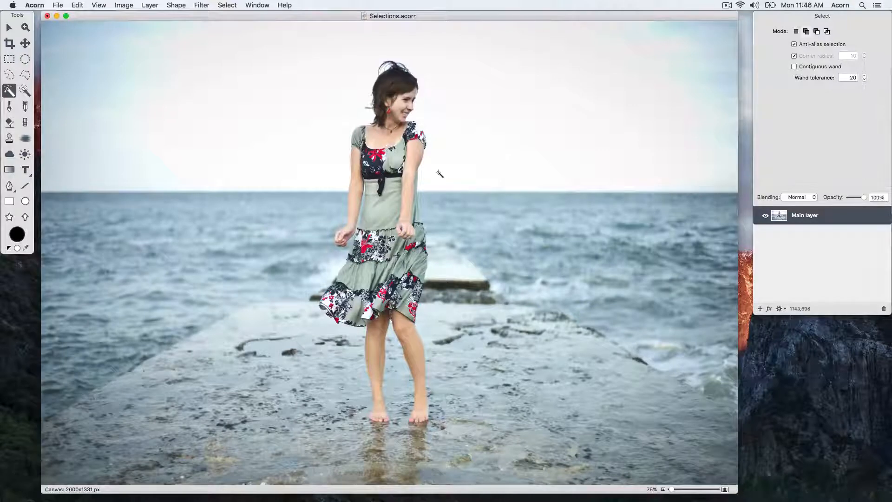
- Select all matching skin tones across the photo with Contiguous wand turned off, sampling the woman's arm, and clear the selection
{"action": "left_click_drag", "start_coordinate": [416, 164], "coordinate": [409, 155]}
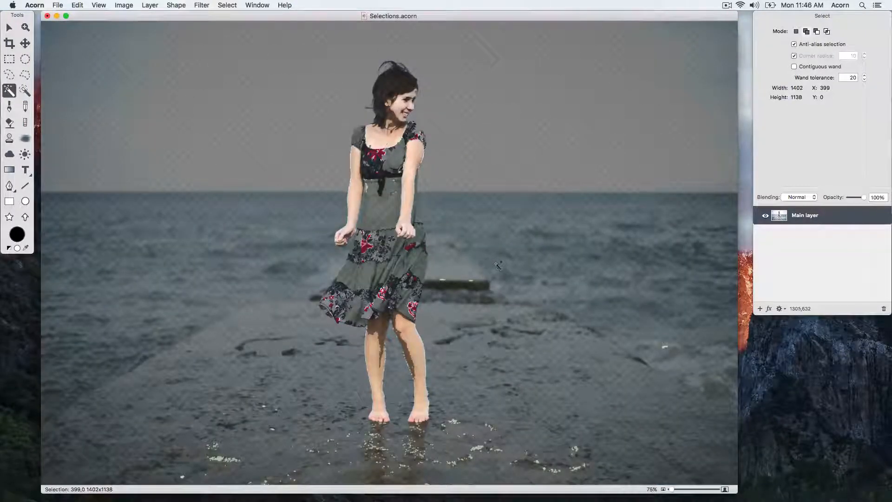
{"action": "key", "text": "super+d"}
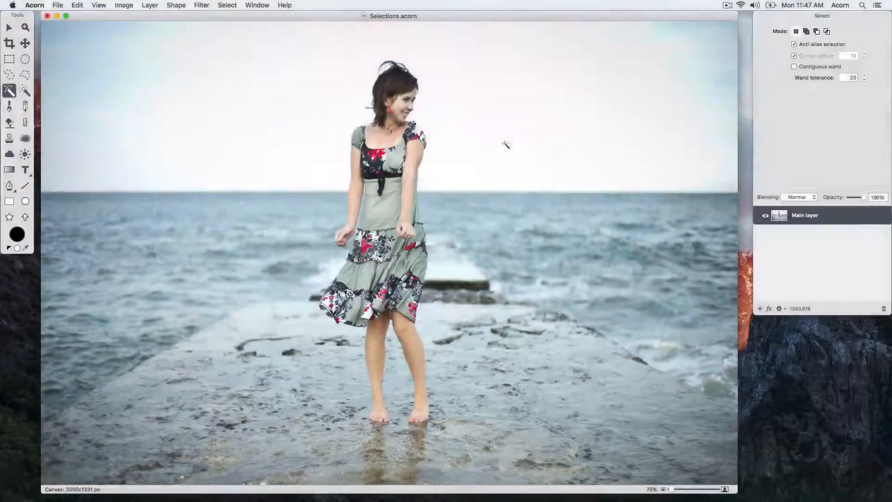
- Draw successive replacing rectangular selections around and beside the woman, ending with one about 280 × 301 px over the sky and her arm
{"action": "key", "text": "m"}
{"action": "left_click_drag", "start_coordinate": [480, 113], "coordinate": [560, 244]}
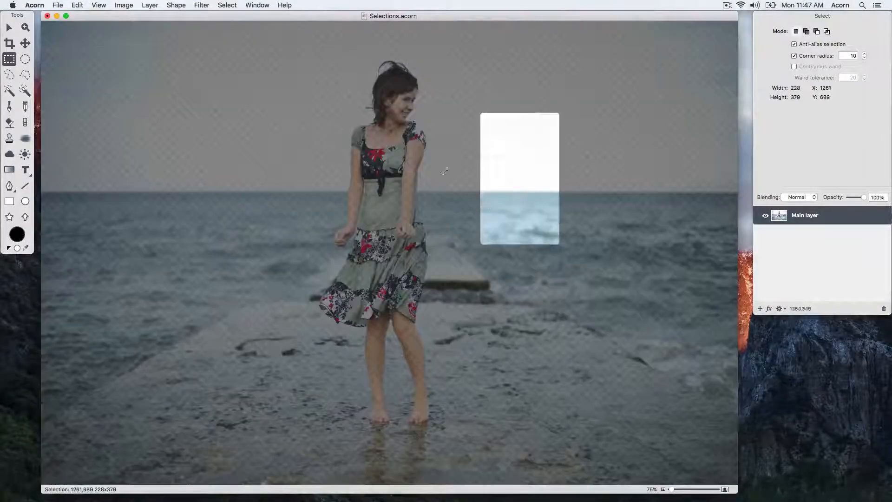
{"action": "left_click_drag", "start_coordinate": [304, 100], "coordinate": [429, 225]}
{"action": "left_click_drag", "start_coordinate": [473, 110], "coordinate": [563, 231]}
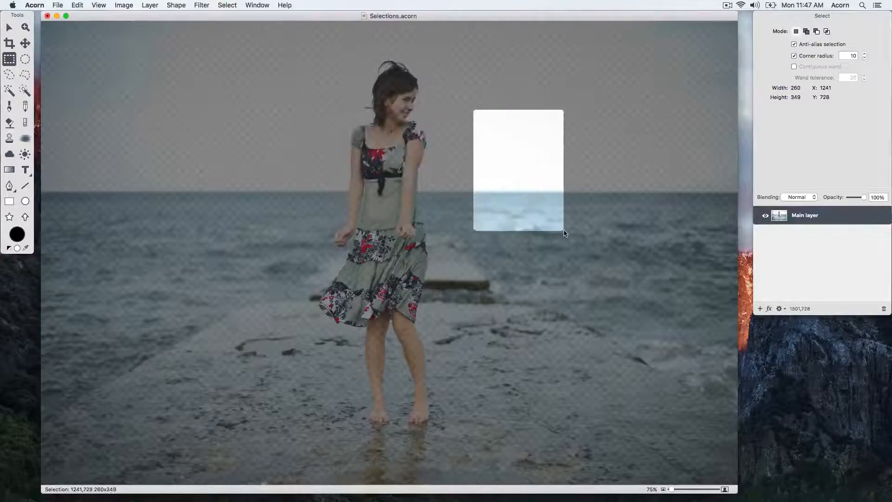
{"action": "left_click_drag", "start_coordinate": [259, 95], "coordinate": [356, 199]}
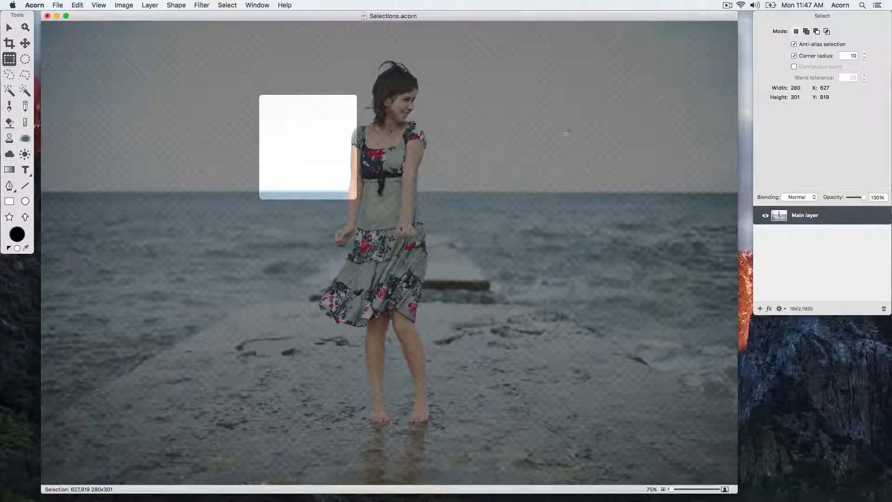
- Add three overlapping rectangles over the woman's upper body, the horizon beside her and above her head, extending the selection to about 810 × 623 px
{"action": "left_click_drag", "start_coordinate": [347, 75], "coordinate": [468, 259]}
{"action": "left_click_drag", "start_coordinate": [468, 133], "coordinate": [541, 234]}
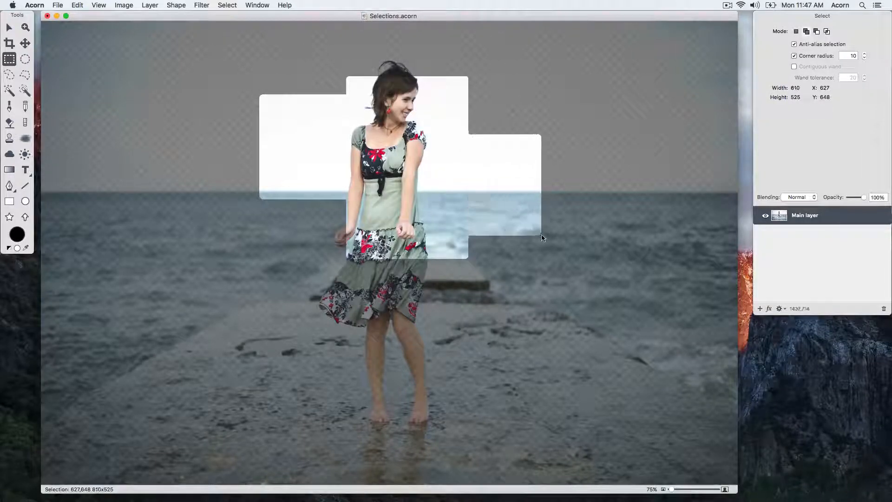
{"action": "left_click_drag", "start_coordinate": [321, 42], "coordinate": [419, 88]}
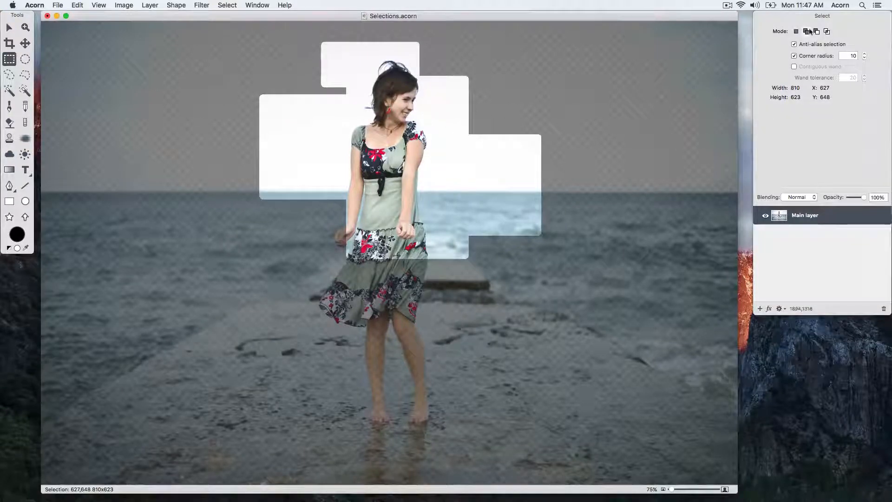
- Subtract rectangles from the upper and lower edges of the combined selection, reducing it to about 810 × 313 px
{"action": "left_click_drag", "start_coordinate": [310, 40], "coordinate": [472, 104]}
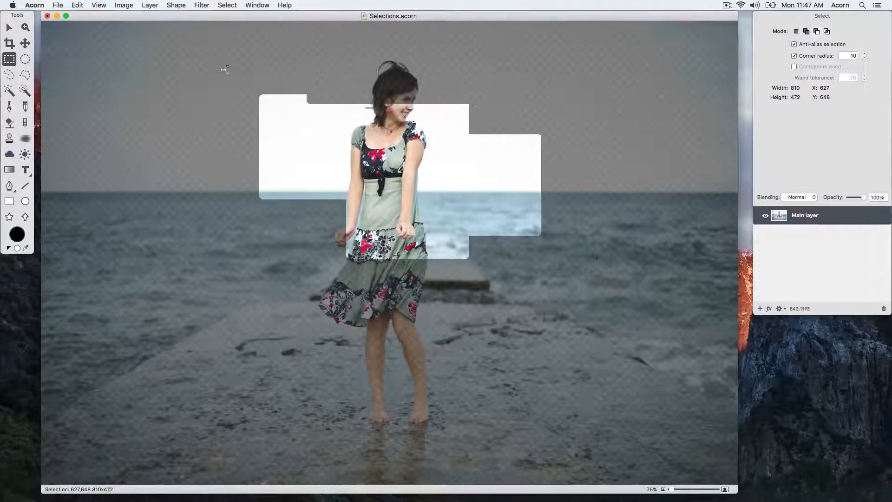
{"action": "left_click_drag", "start_coordinate": [208, 64], "coordinate": [328, 104]}
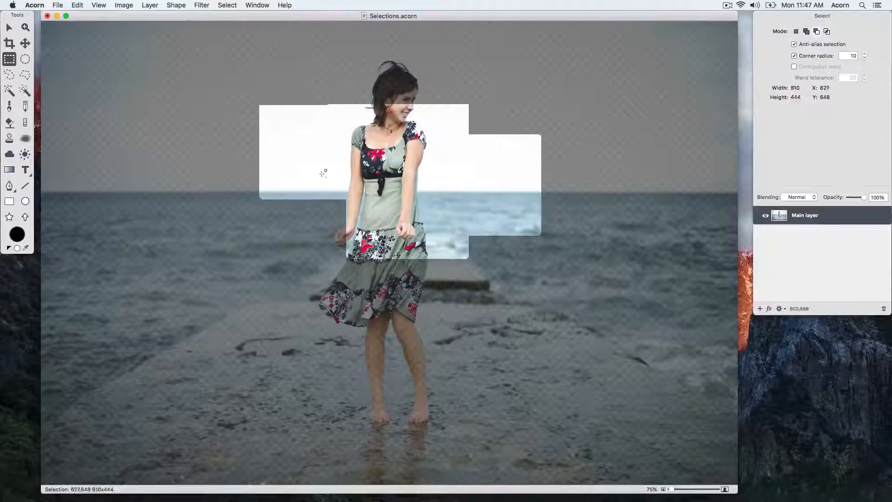
{"action": "left_click_drag", "start_coordinate": [319, 212], "coordinate": [595, 274]}
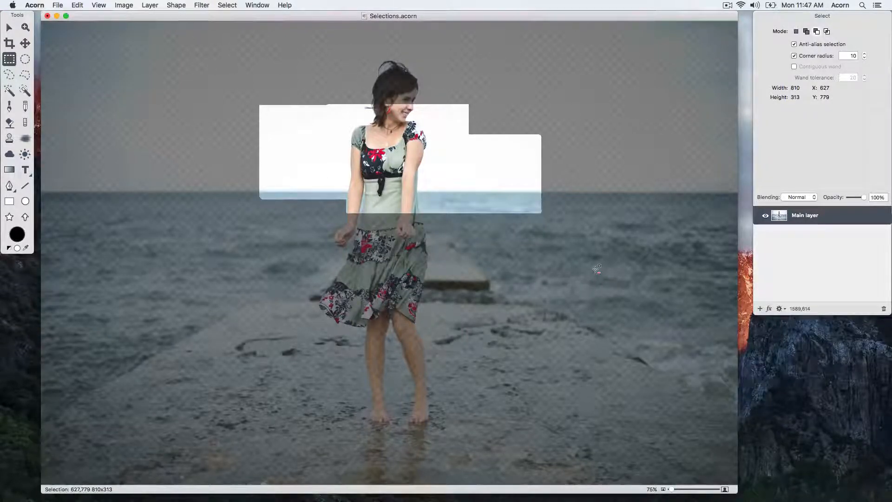
- Intersect the combined selection with a tall rectangle over the woman's upper body, and clear the resulting selection
{"action": "left_click", "coordinate": [826, 32]}
{"action": "left_click_drag", "start_coordinate": [310, 91], "coordinate": [408, 284]}
{"action": "left_click", "coordinate": [450, 281]}
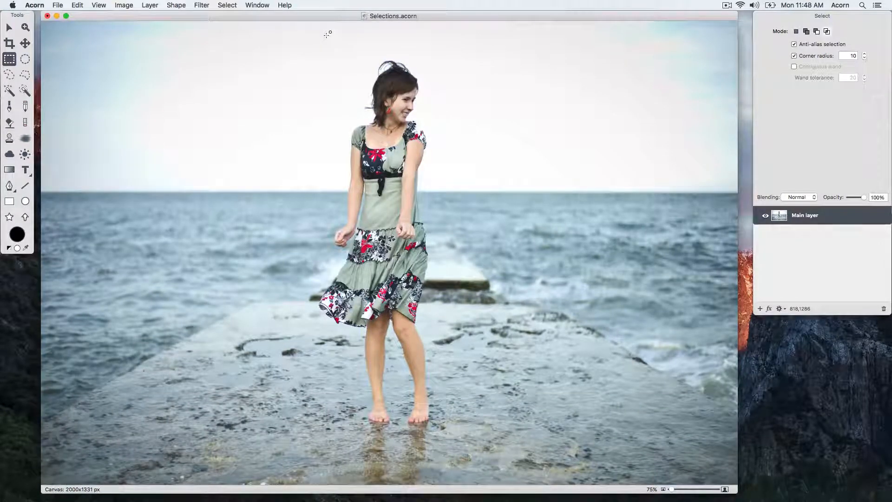
- Draw a perfectly square selection from the sky down over the woman's upper body, and clear it
{"action": "left_click_drag", "start_coordinate": [327, 34], "coordinate": [367, 188]}
{"action": "left_click", "coordinate": [367, 189]}
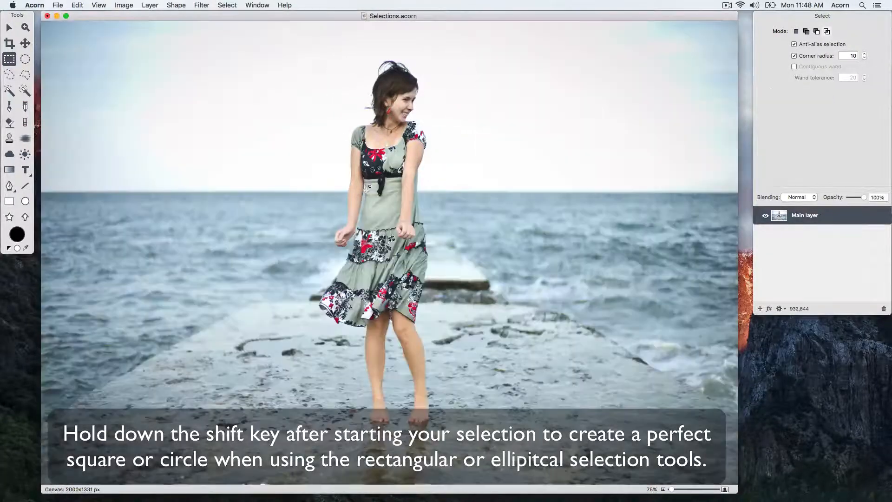
- Draw a circular selection about 482 px wide around the woman's upper body, replace it with one about 156 px expanding from her face, and clear it
{"action": "left_click", "coordinate": [26, 59]}
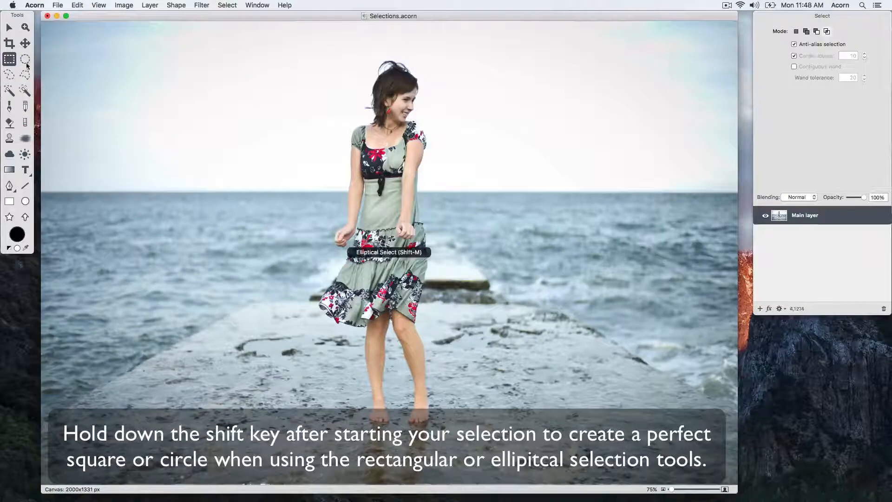
{"action": "left_click_drag", "start_coordinate": [328, 77], "coordinate": [496, 232]}
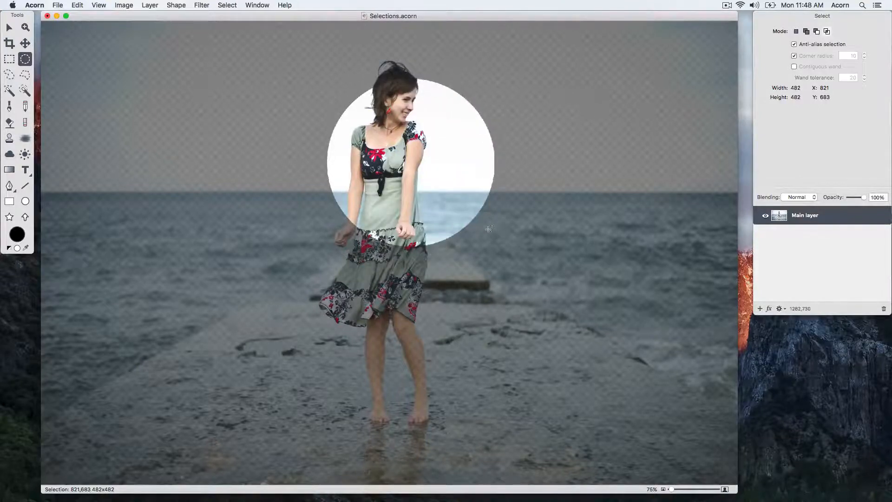
{"action": "key", "text": "super+d"}
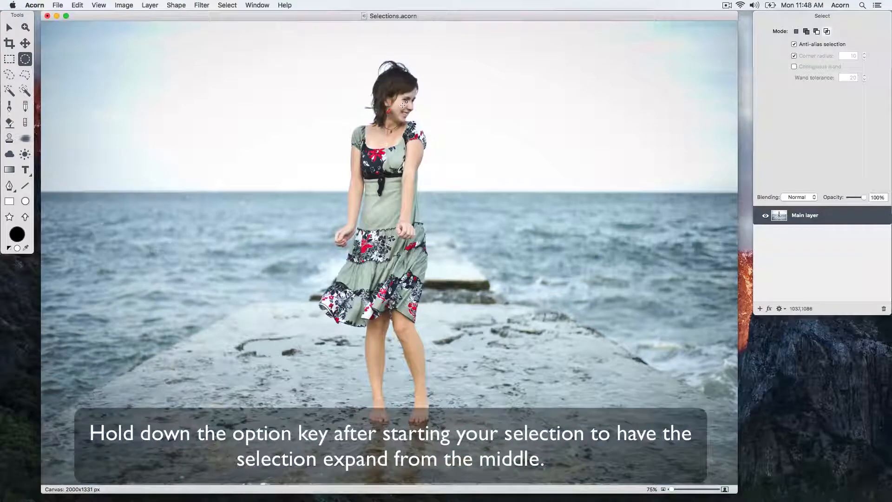
{"action": "left_click_drag", "start_coordinate": [402, 106], "coordinate": [375, 91]}
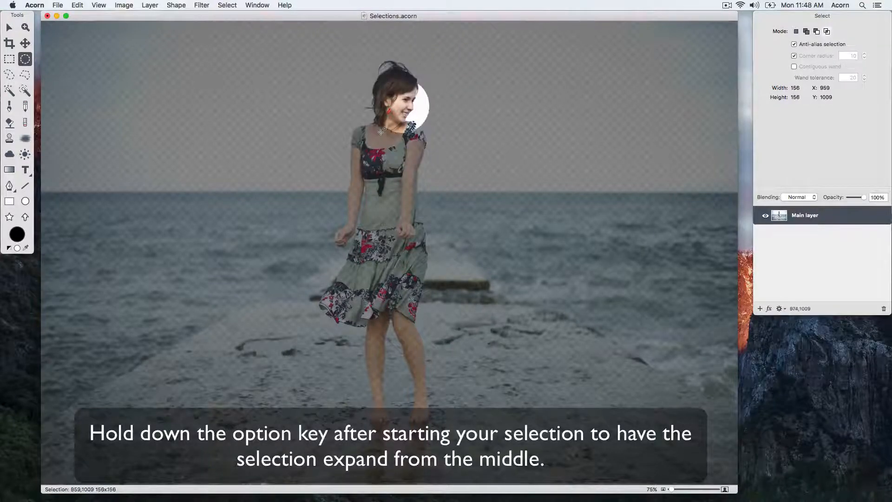
{"action": "left_click", "coordinate": [465, 224]}
- Draw a rectangular selection about 459 × 1084 px around the whole woman
{"action": "left_click", "coordinate": [9, 59]}
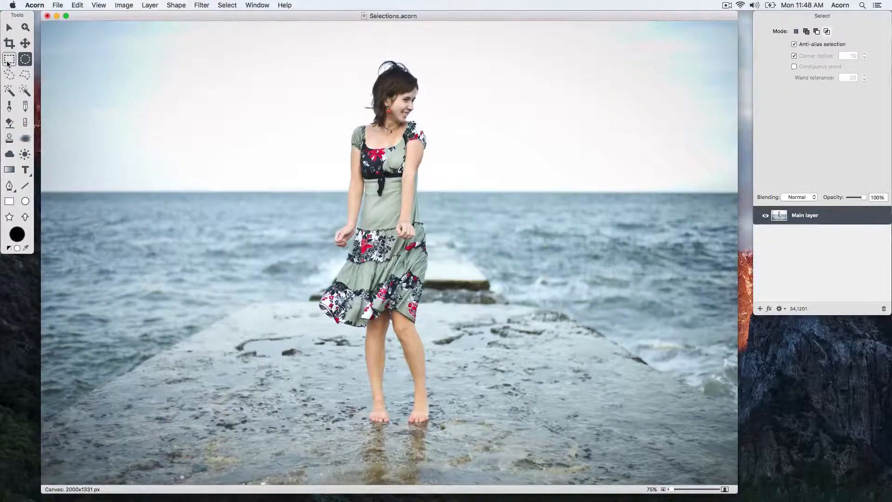
{"action": "left_click_drag", "start_coordinate": [313, 53], "coordinate": [473, 430]}
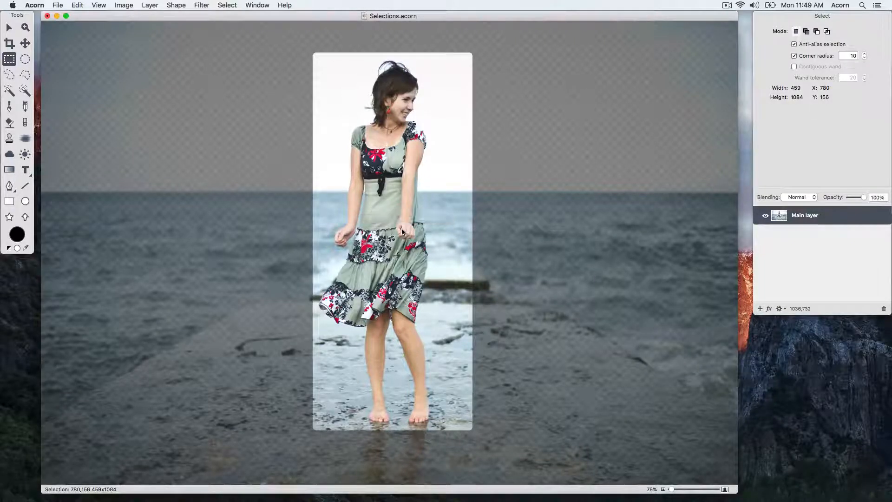
- Cut and move the selected area over the sea beside her, undo it, and shift only the selection outline to X 745
{"action": "left_click_drag", "start_coordinate": [402, 230], "coordinate": [606, 227]}
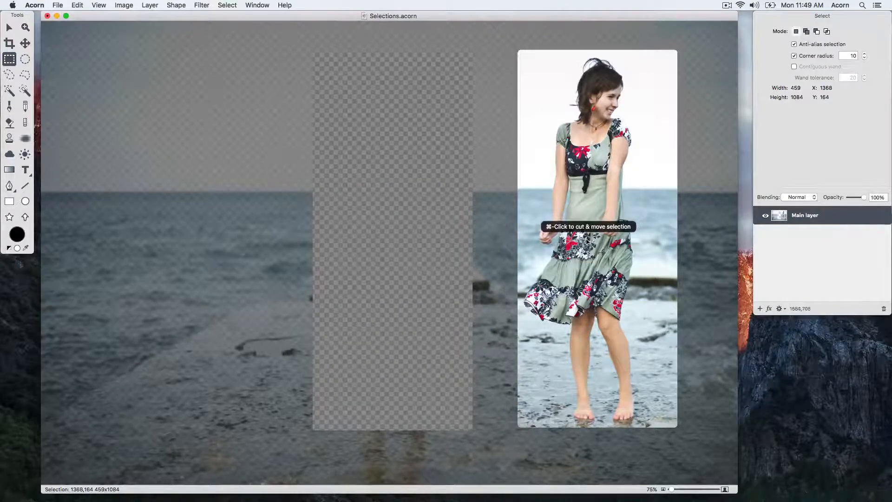
{"action": "key", "text": "super+z"}
{"action": "left_click_drag", "start_coordinate": [415, 207], "coordinate": [403, 204]}
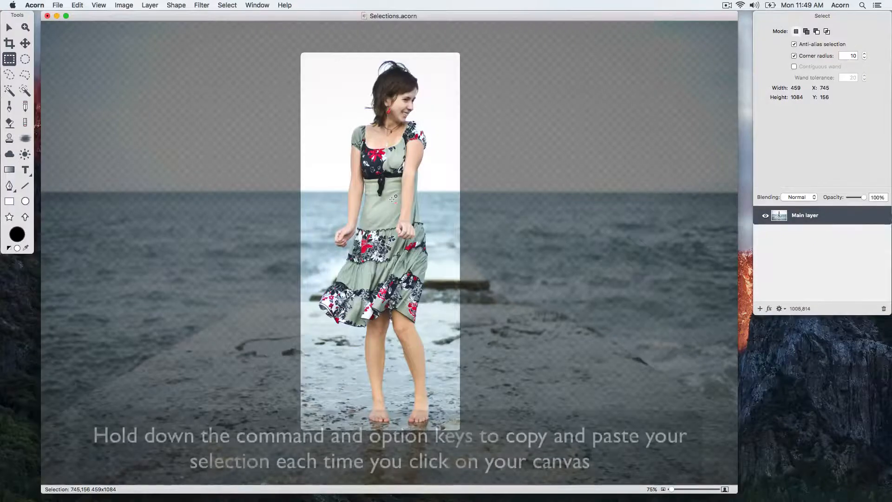
- Place a copy of the selected woman on each side of the original, and undo both copies
{"action": "left_click_drag", "start_coordinate": [389, 199], "coordinate": [197, 214]}
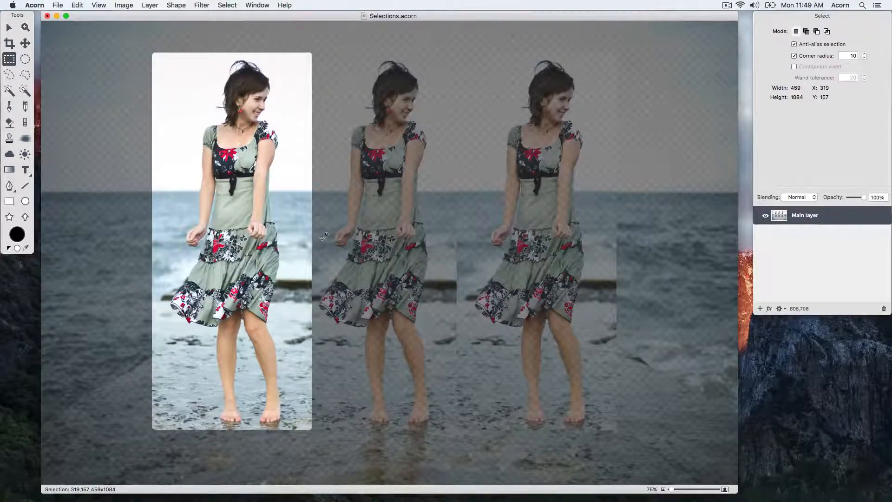
{"action": "key", "text": "super+z"}
{"action": "key", "text": "super+z"}
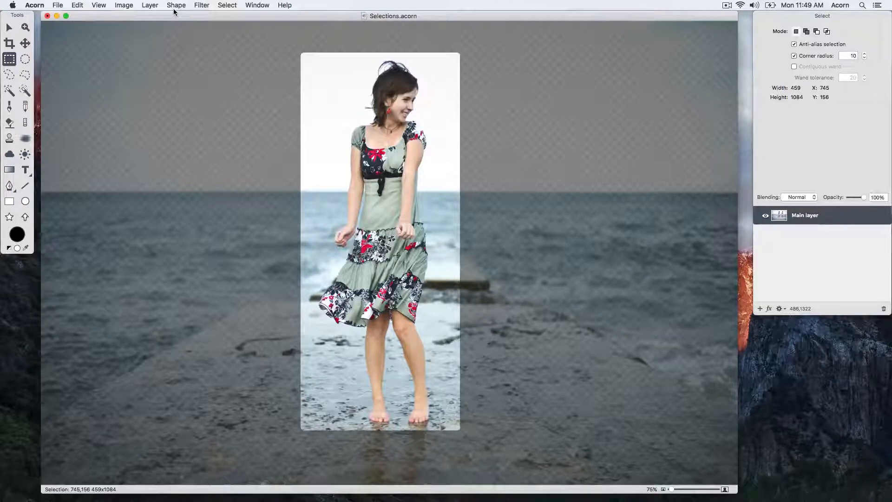
- Create a new layer from the selected area around the woman, keeping the original pixels, and clear the selection
{"action": "left_click", "coordinate": [150, 6]}
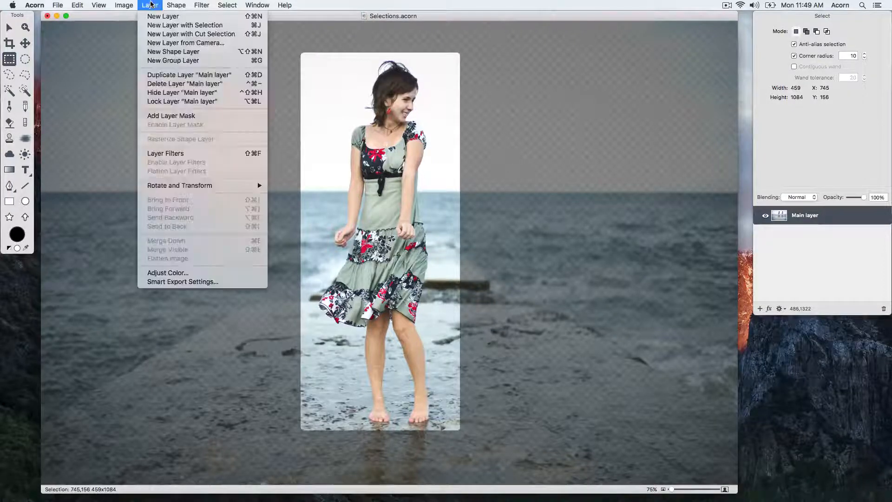
{"action": "left_click", "coordinate": [166, 26]}
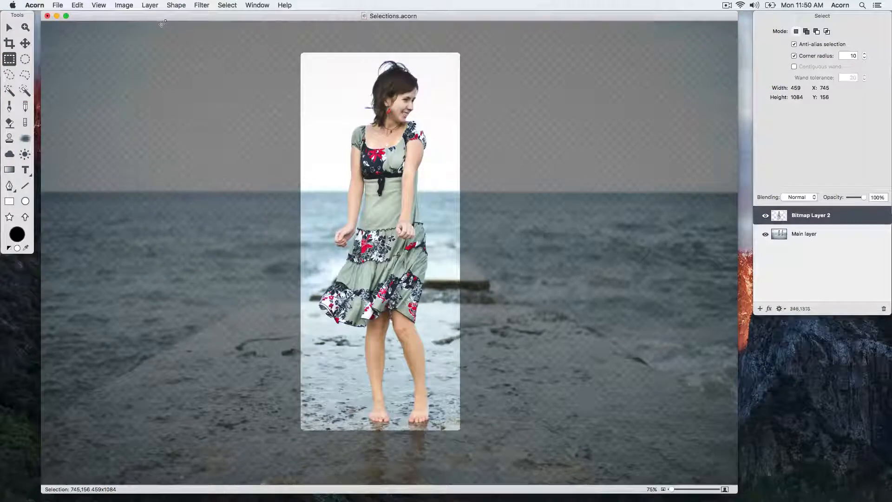
{"action": "left_click", "coordinate": [161, 24]}
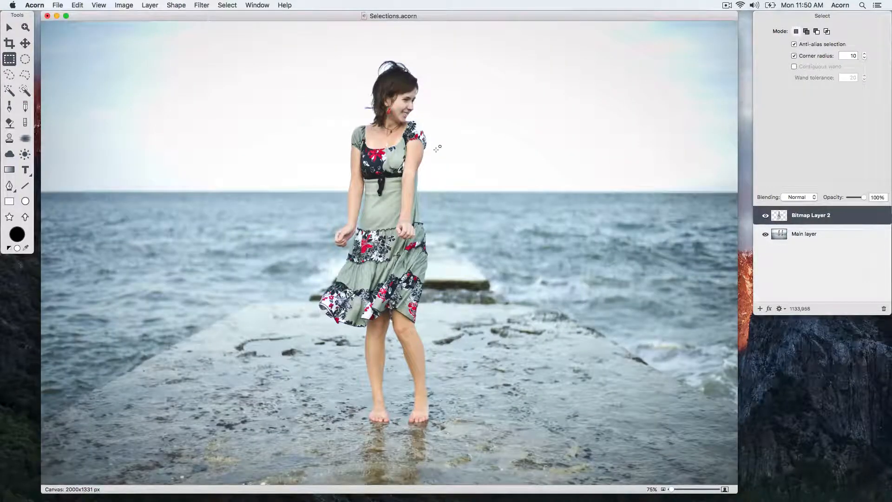
- Add a Drop Shadow filter to the new layer with X Offset 8, Y Offset -14 and Blur Radius 12
{"action": "left_click", "coordinate": [770, 309]}
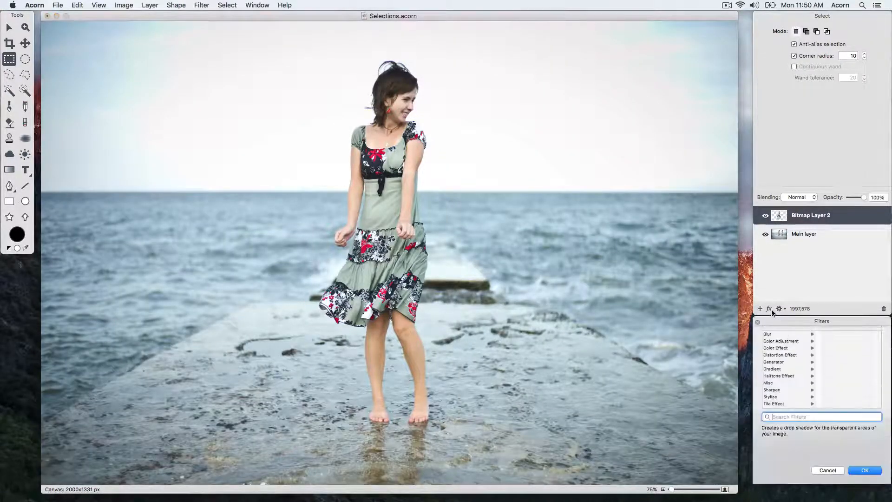
{"action": "type", "text": "drop"}
{"action": "double_click", "coordinate": [785, 335]}
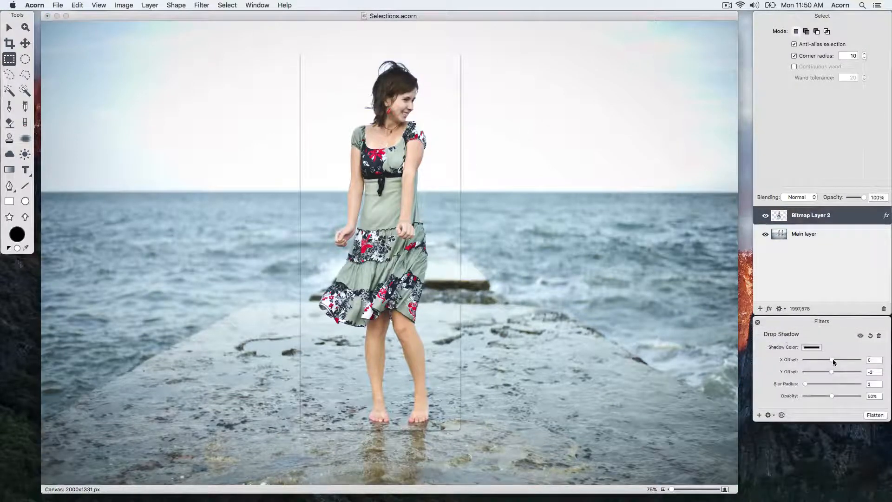
{"action": "left_click_drag", "start_coordinate": [833, 359], "coordinate": [815, 386]}
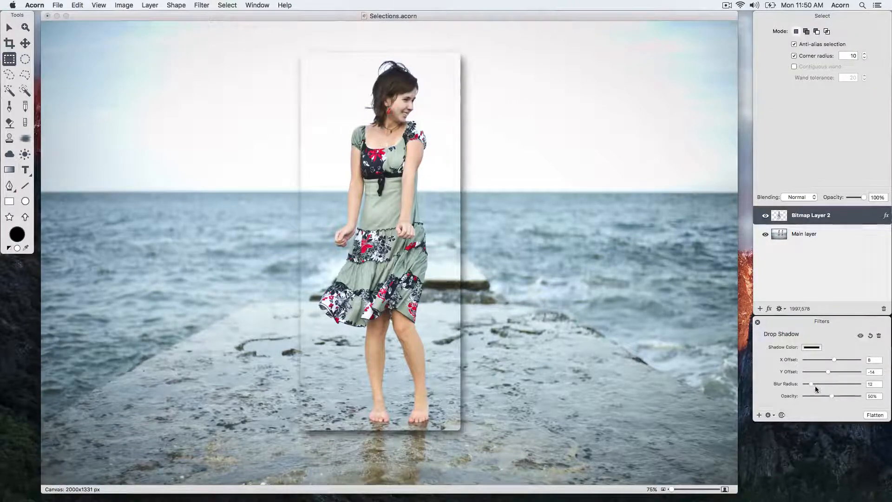